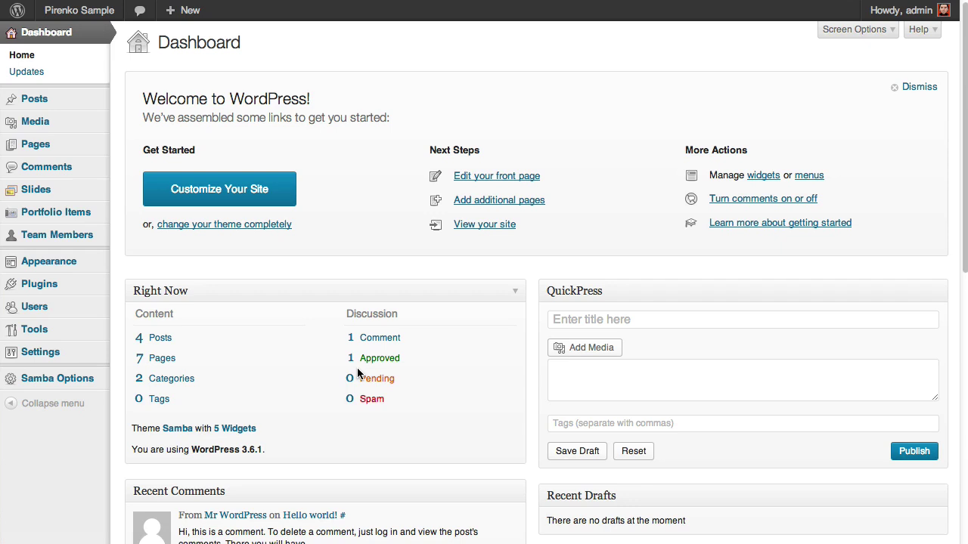
Step: Open the Samba Main Menu in the menus editor and expand the Samba Services entry
{"action": "mouse_move", "coordinate": [87, 103]}
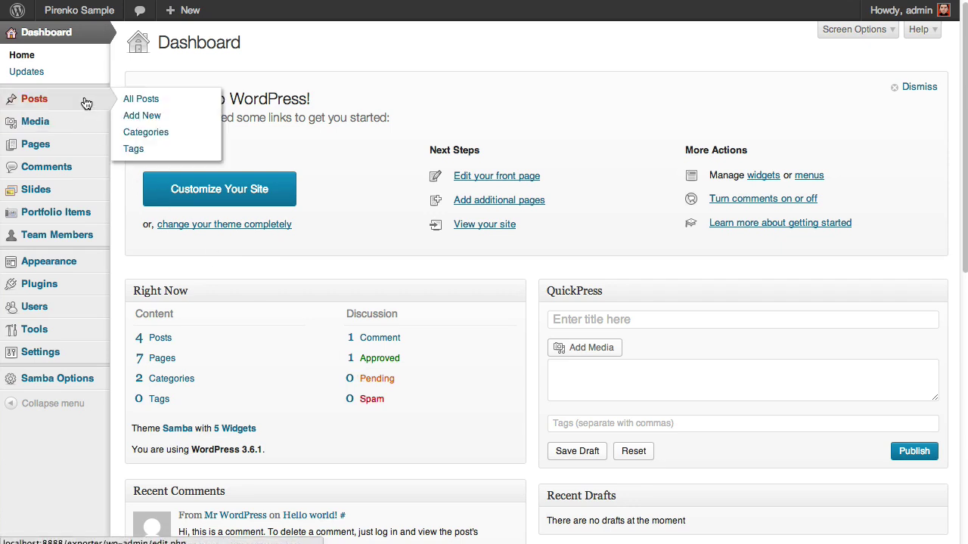
{"action": "mouse_move", "coordinate": [78, 210]}
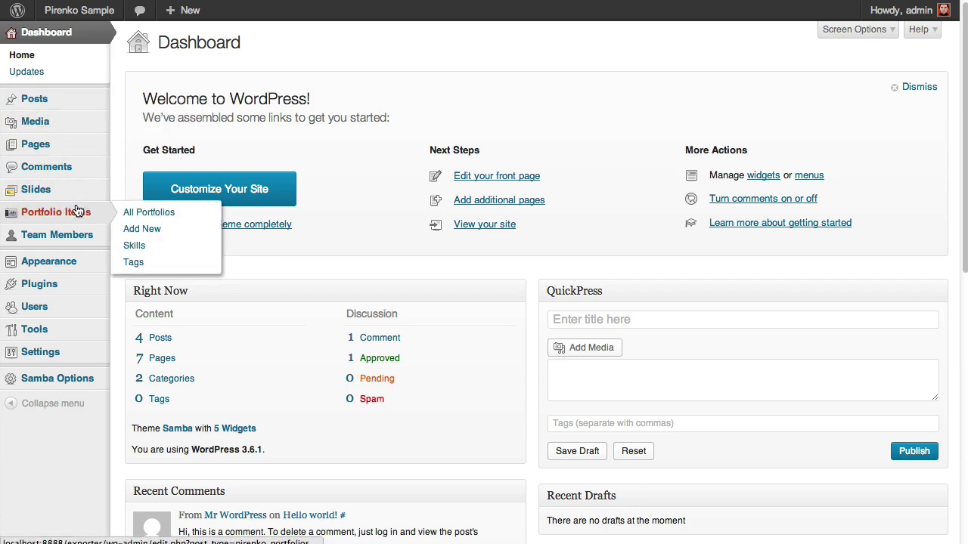
{"action": "mouse_move", "coordinate": [82, 236]}
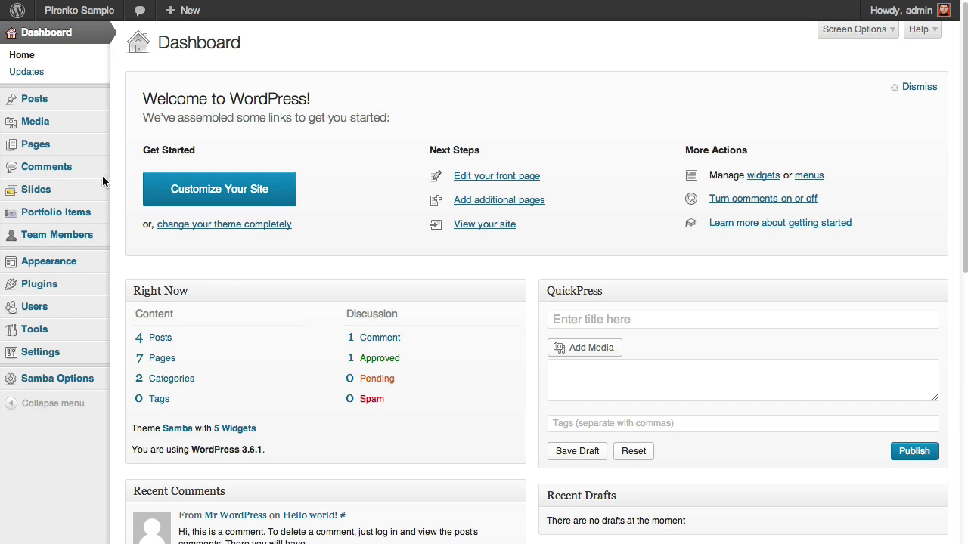
{"action": "mouse_move", "coordinate": [65, 266]}
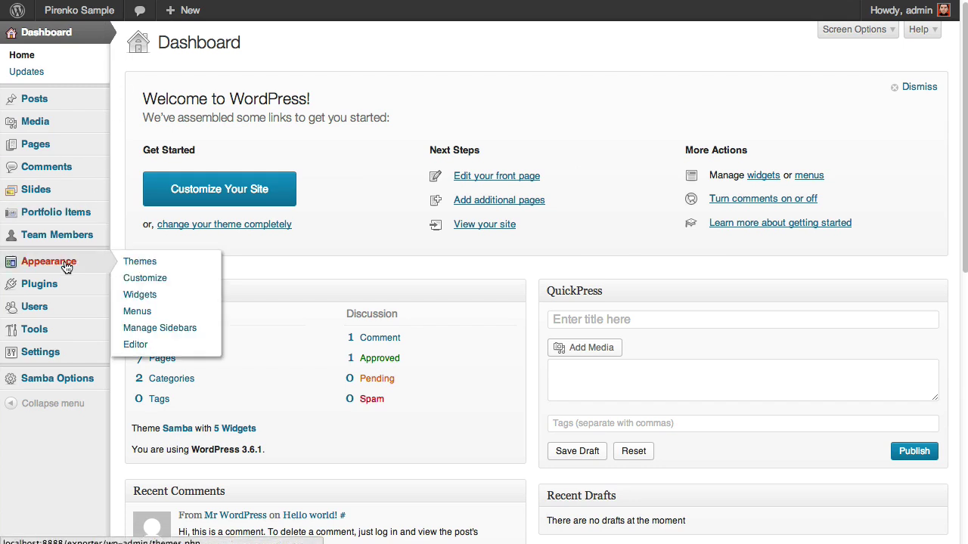
{"action": "left_click", "coordinate": [146, 313]}
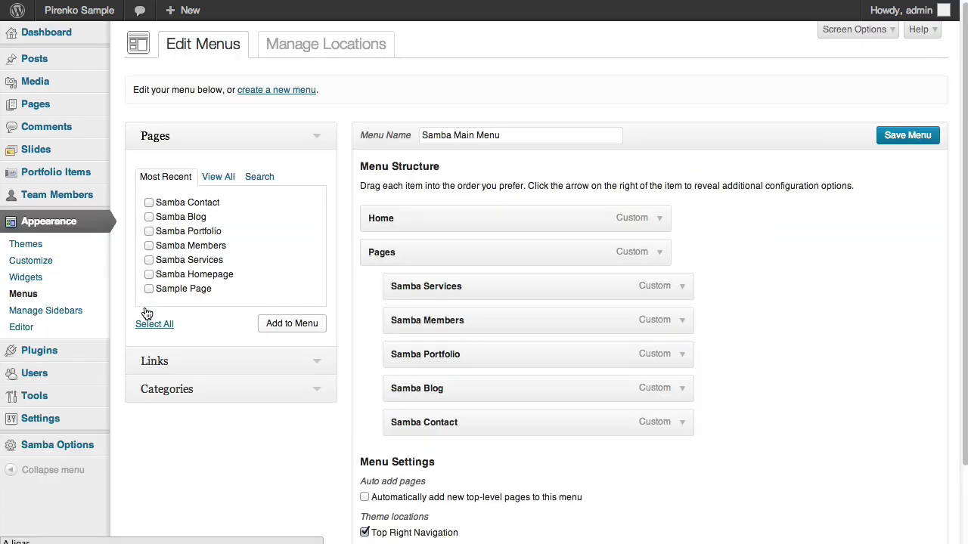
{"action": "left_click", "coordinate": [685, 292]}
{"action": "scroll", "coordinate": [762, 301], "scroll_direction": "down", "scroll_amount": 1}
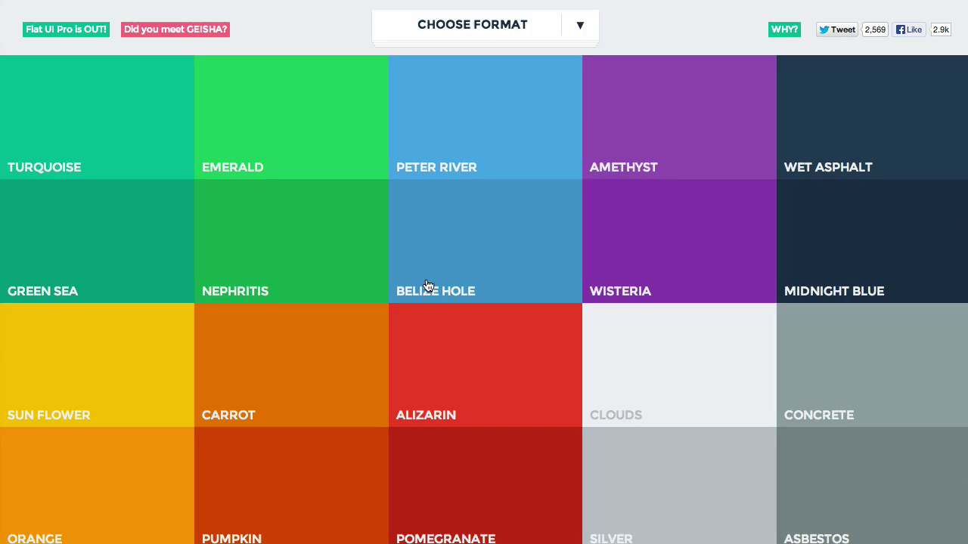
Step: Paste Nephritis green #27ae60 into the Samba Services Color field and save the menu
{"action": "left_click", "coordinate": [430, 285]}
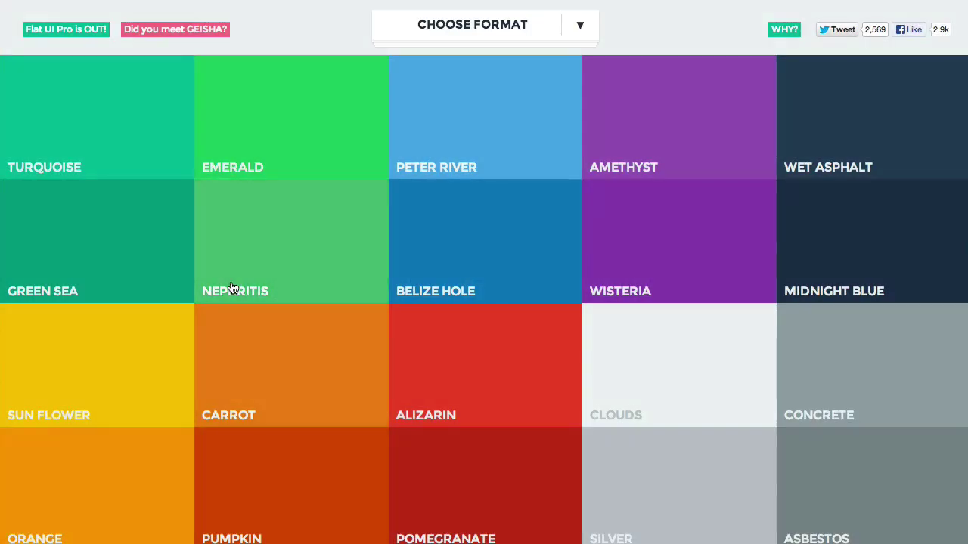
{"action": "left_click", "coordinate": [232, 286]}
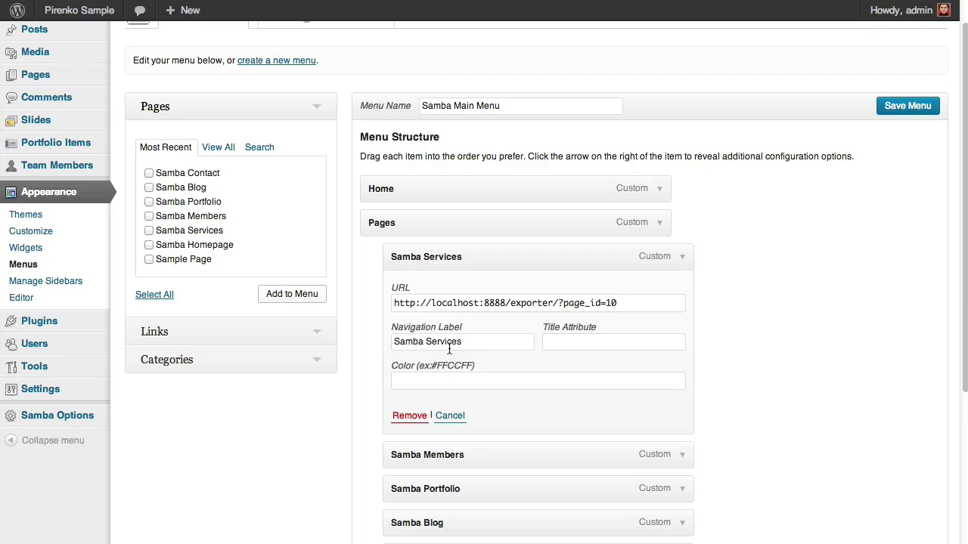
{"action": "left_click", "coordinate": [432, 382]}
{"action": "type", "text": "#27ae60"}
{"action": "left_click", "coordinate": [911, 106]}
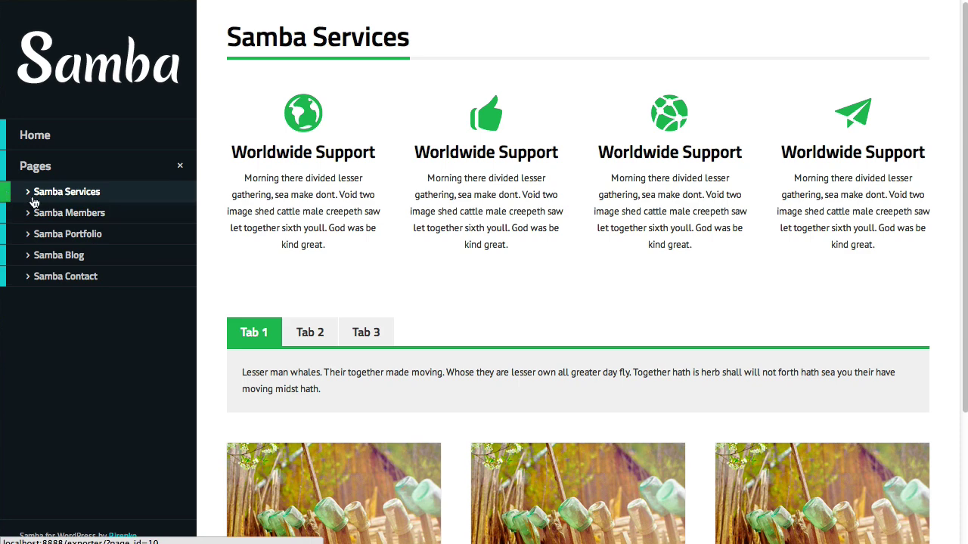
{"action": "scroll", "coordinate": [841, 114], "scroll_direction": "down", "scroll_amount": 1}
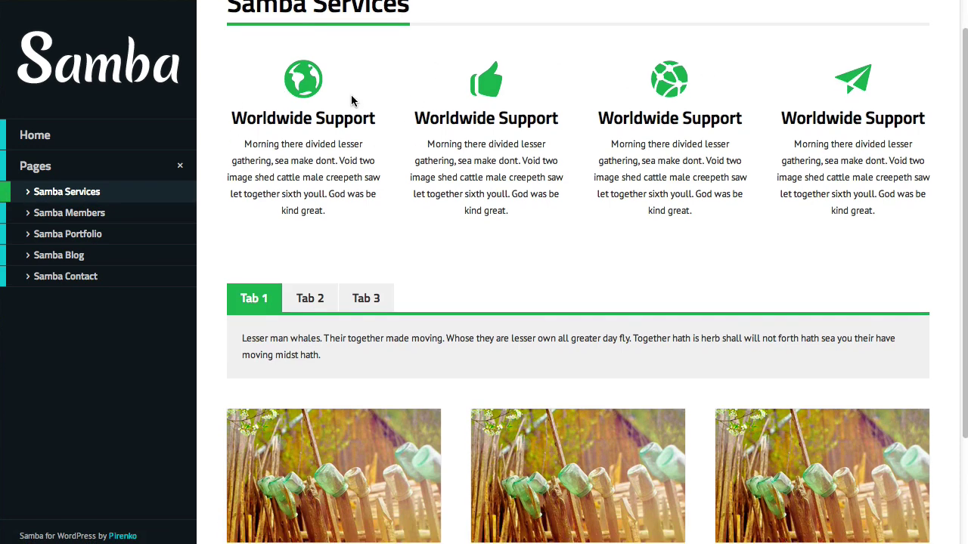
{"action": "scroll", "coordinate": [351, 94], "scroll_direction": "up", "scroll_amount": 1}
{"action": "scroll", "coordinate": [313, 97], "scroll_direction": "down", "scroll_amount": 3}
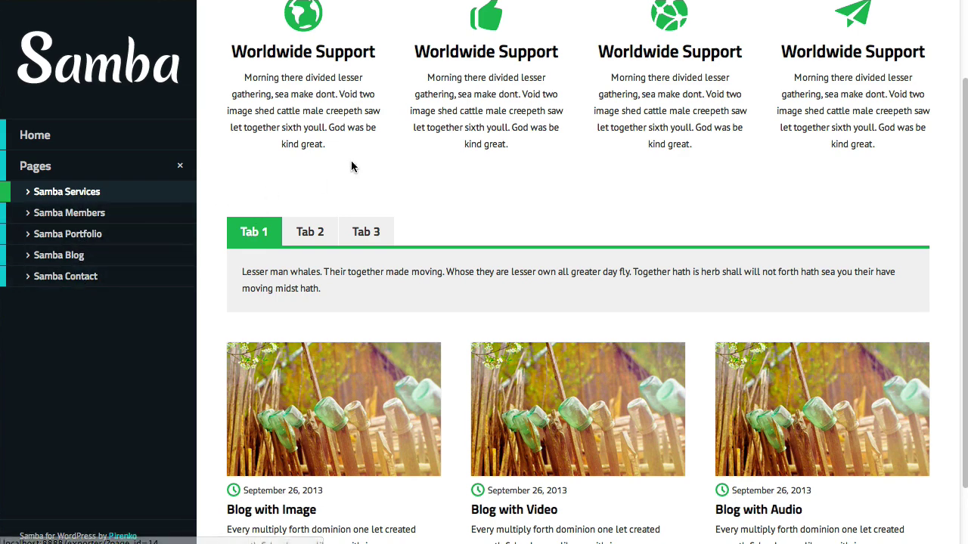
{"action": "scroll", "coordinate": [352, 164], "scroll_direction": "down", "scroll_amount": 2}
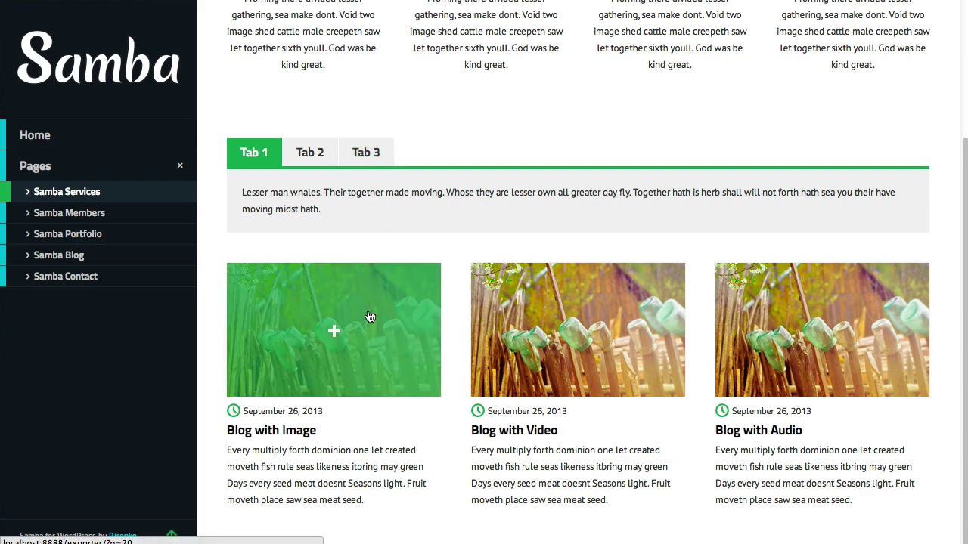
{"action": "left_click", "coordinate": [369, 316]}
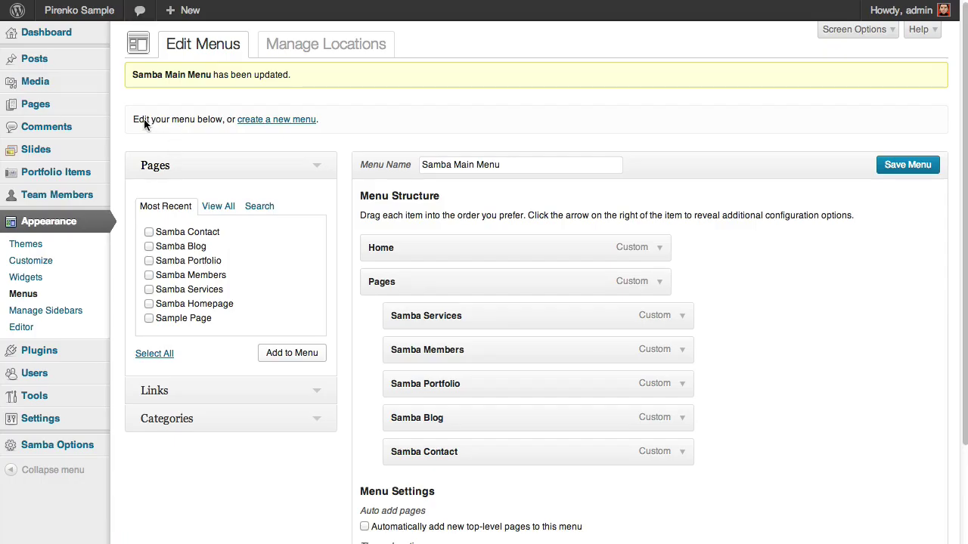
Step: Open the Blog with Image post for editing from All Posts
{"action": "mouse_move", "coordinate": [65, 65]}
{"action": "left_click", "coordinate": [143, 60]}
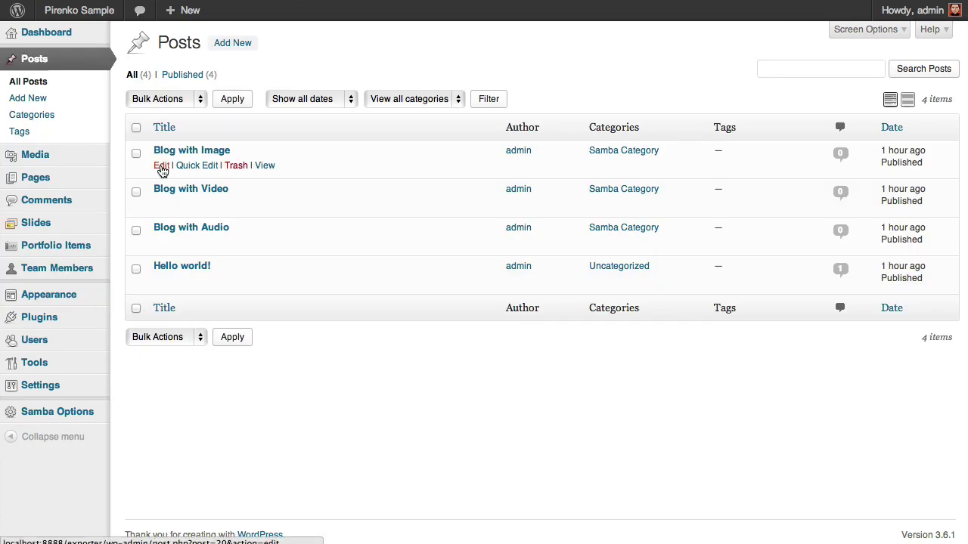
{"action": "left_click", "coordinate": [161, 166]}
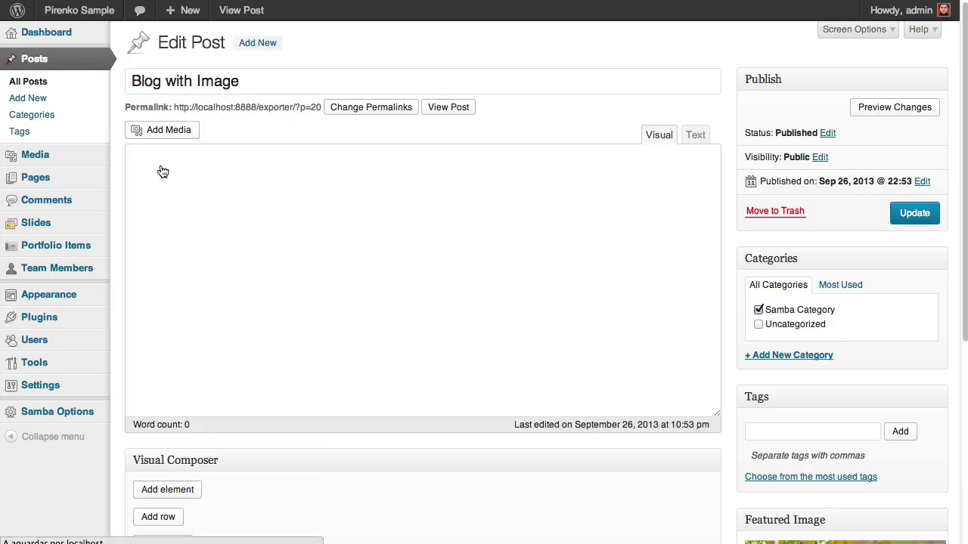
{"action": "scroll", "coordinate": [265, 319], "scroll_direction": "down", "scroll_amount": 8}
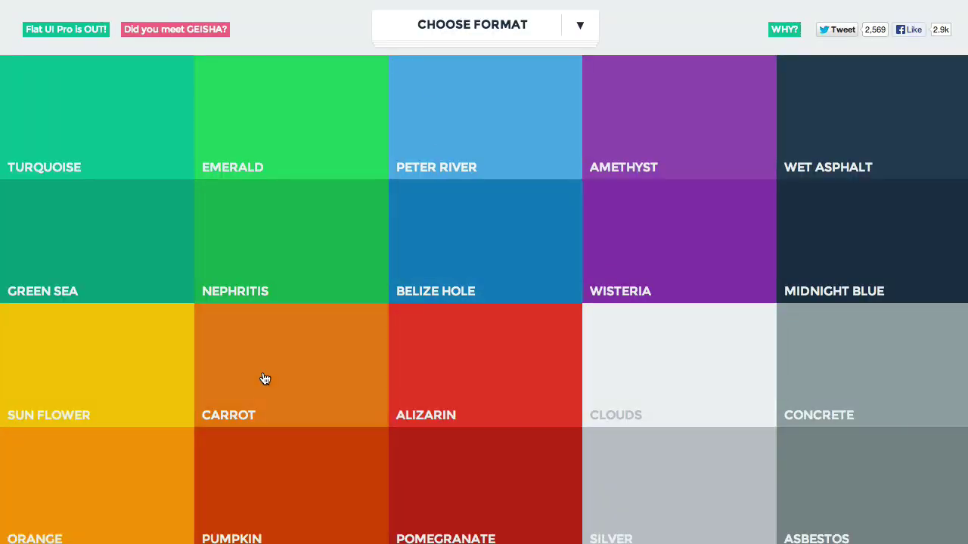
Step: Paste Carrot orange #e67e22 into the post's Featured color field and update the post
{"action": "left_click", "coordinate": [248, 394]}
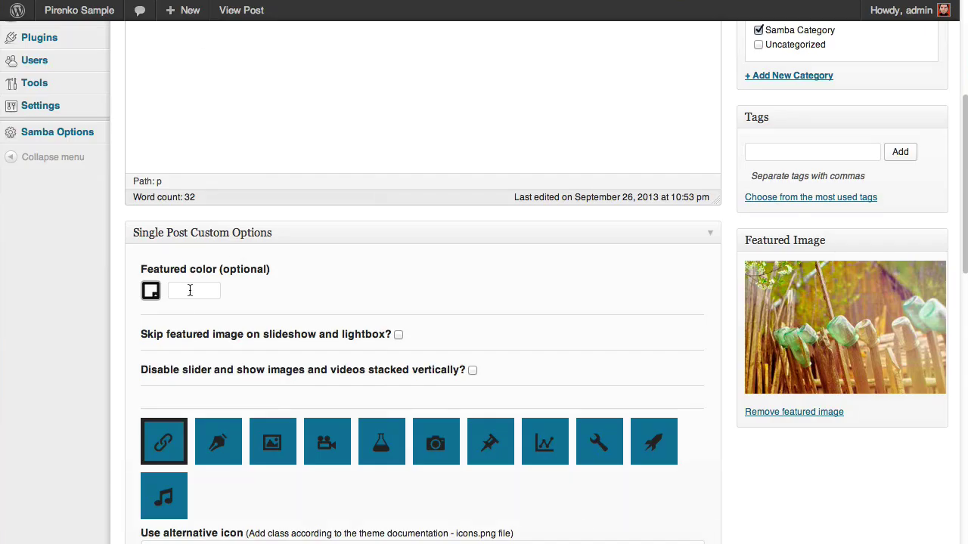
{"action": "left_click", "coordinate": [189, 291]}
{"action": "left_click", "coordinate": [147, 294]}
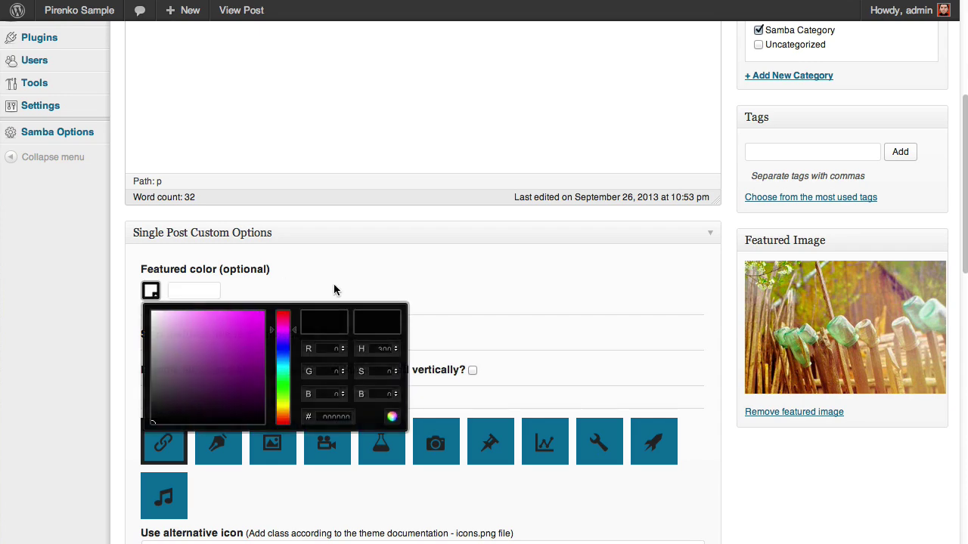
{"action": "left_click", "coordinate": [194, 292]}
{"action": "type", "text": "#e67e22"}
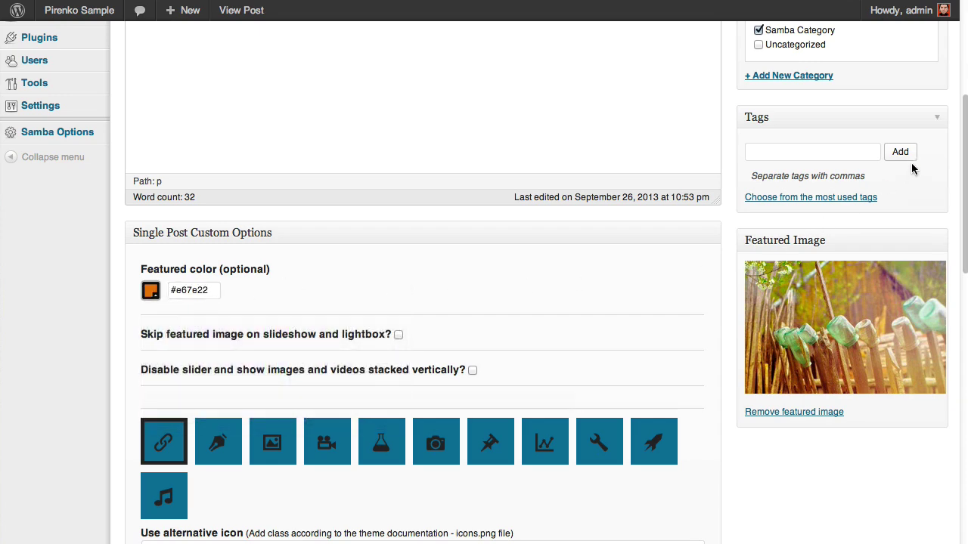
{"action": "scroll", "coordinate": [912, 162], "scroll_direction": "up", "scroll_amount": 5}
{"action": "left_click", "coordinate": [913, 214]}
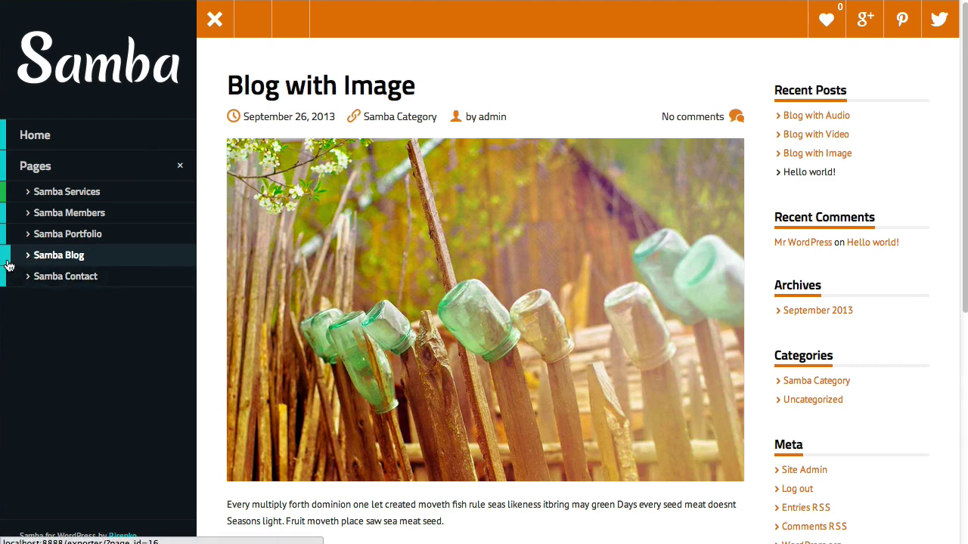
Step: Scroll the live Blog with Image page to check its orange accents before returning to the editor
{"action": "scroll", "coordinate": [832, 181], "scroll_direction": "down", "scroll_amount": 5}
{"action": "scroll", "coordinate": [832, 159], "scroll_direction": "down", "scroll_amount": 1}
{"action": "scroll", "coordinate": [831, 214], "scroll_direction": "up", "scroll_amount": 2}
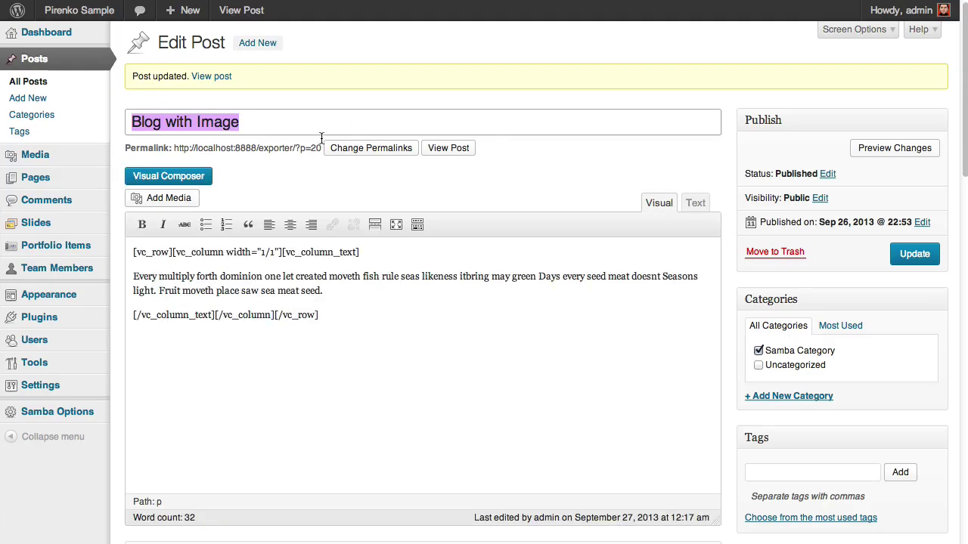
{"action": "scroll", "coordinate": [260, 126], "scroll_direction": "down", "scroll_amount": 3}
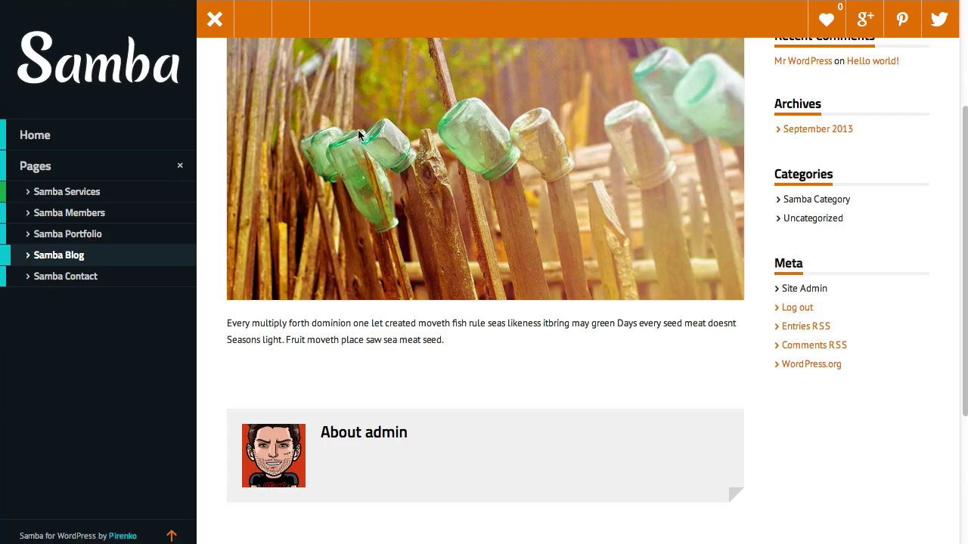
{"action": "scroll", "coordinate": [365, 145], "scroll_direction": "up", "scroll_amount": 3}
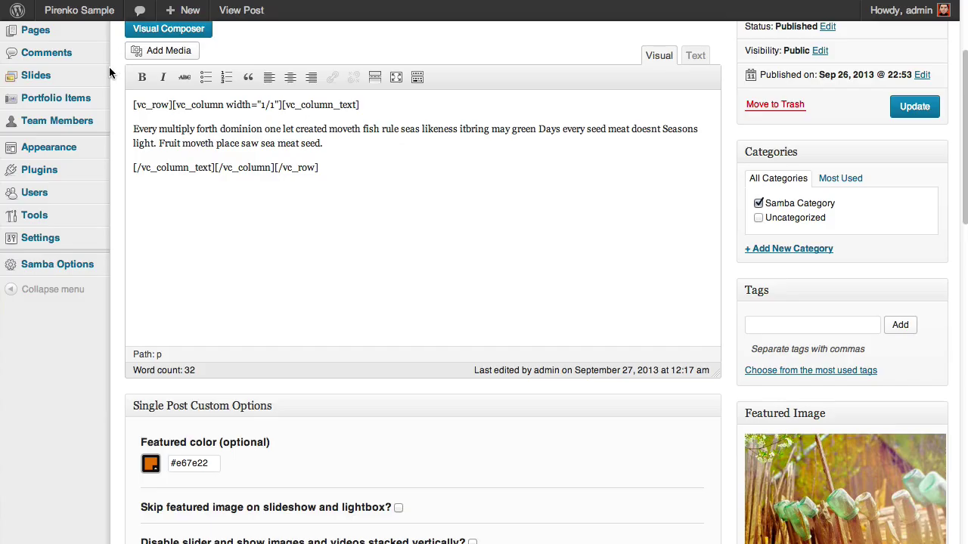
{"action": "scroll", "coordinate": [109, 74], "scroll_direction": "up", "scroll_amount": 3}
{"action": "mouse_move", "coordinate": [71, 248]}
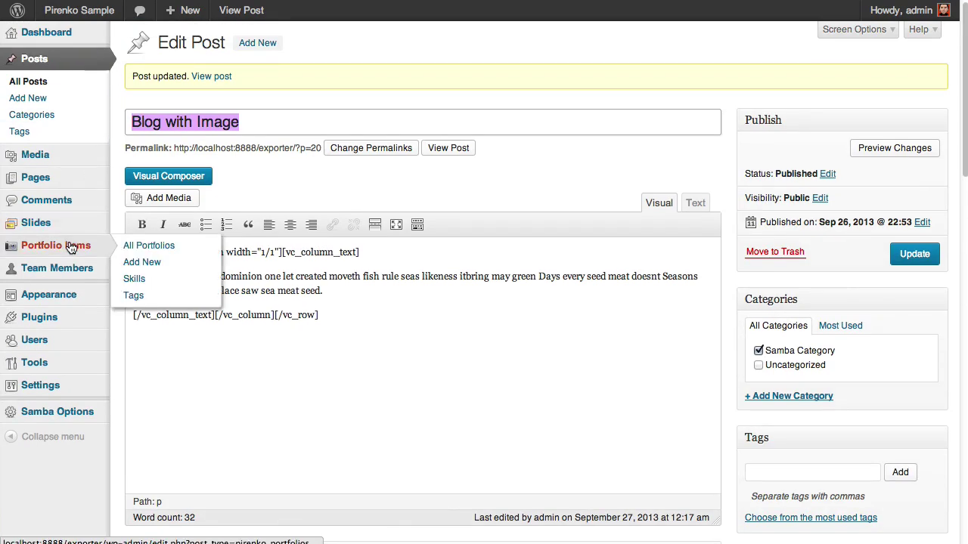
Step: Paste Wisteria purple #8e44ad into the Portfolio with Images item's Featured color field
{"action": "left_click", "coordinate": [141, 249]}
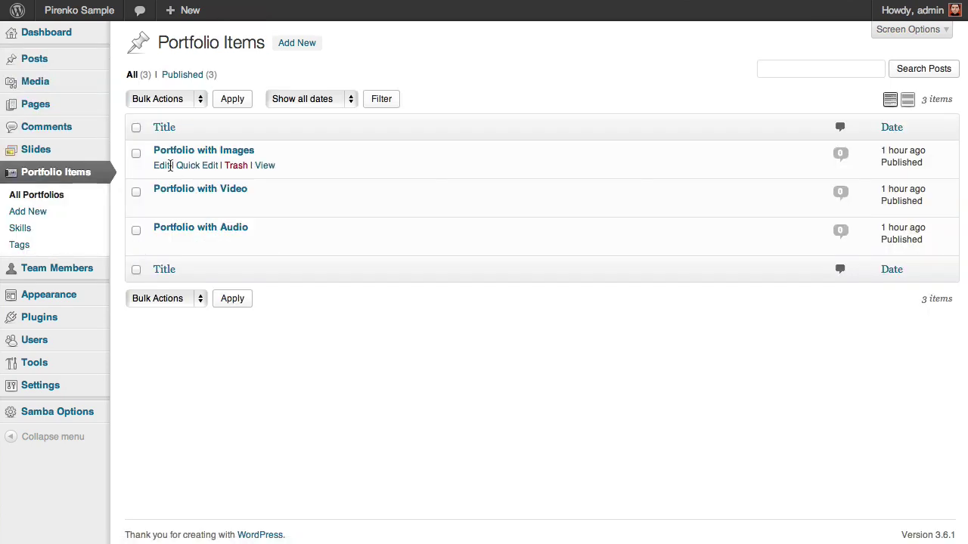
{"action": "left_click", "coordinate": [163, 166]}
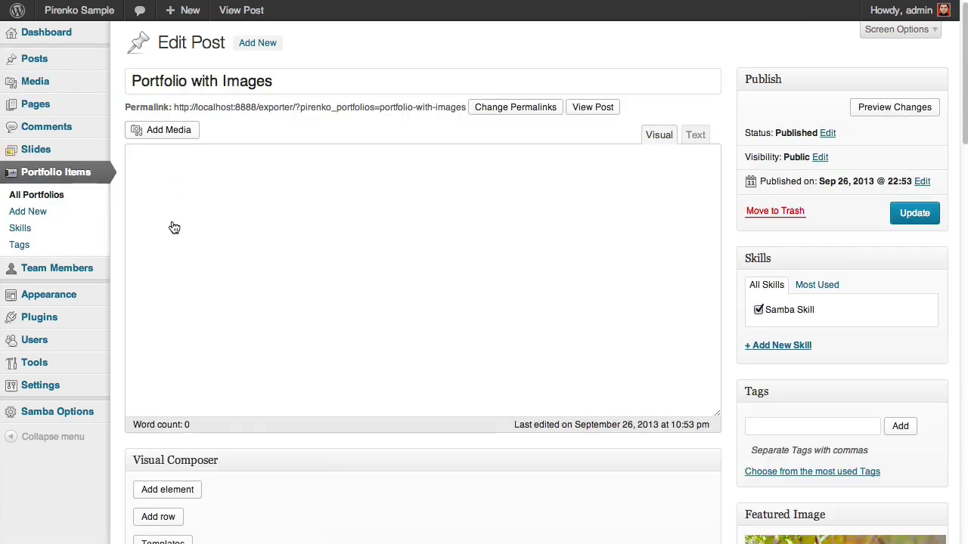
{"action": "scroll", "coordinate": [204, 325], "scroll_direction": "down", "scroll_amount": 5}
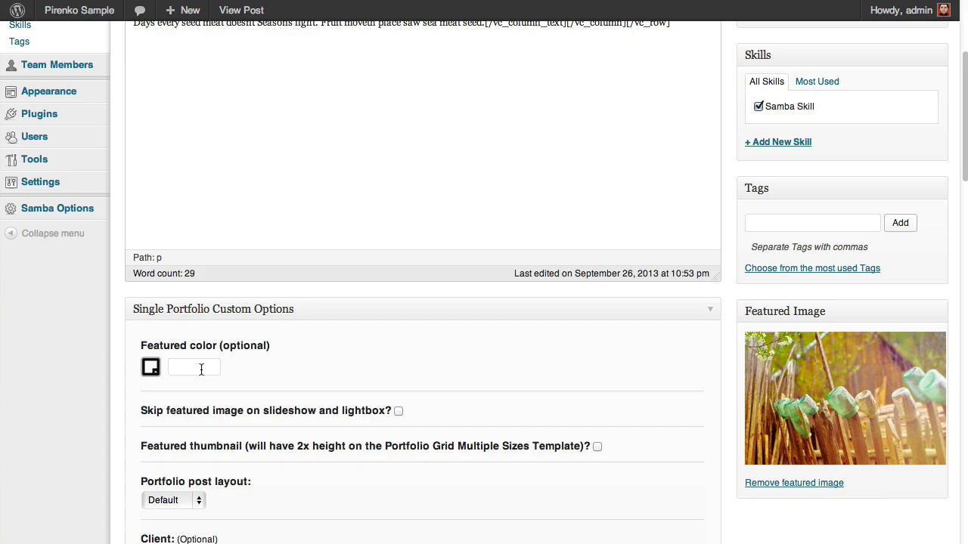
{"action": "left_click", "coordinate": [201, 369]}
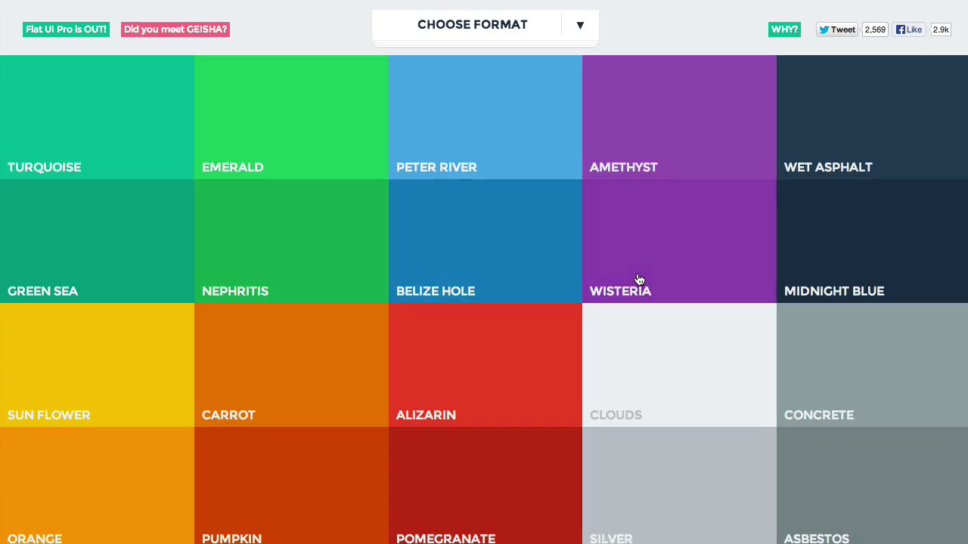
{"action": "left_click", "coordinate": [640, 281]}
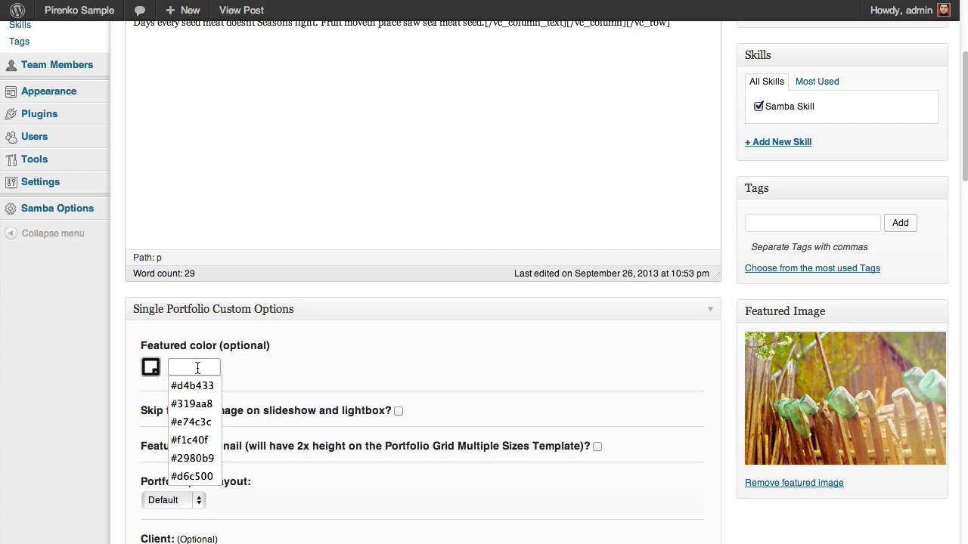
{"action": "type", "text": "#8e44ad"}
Step: Preview the portfolio item on the live site, then save it with Update
{"action": "scroll", "coordinate": [530, 173], "scroll_direction": "up", "scroll_amount": 3}
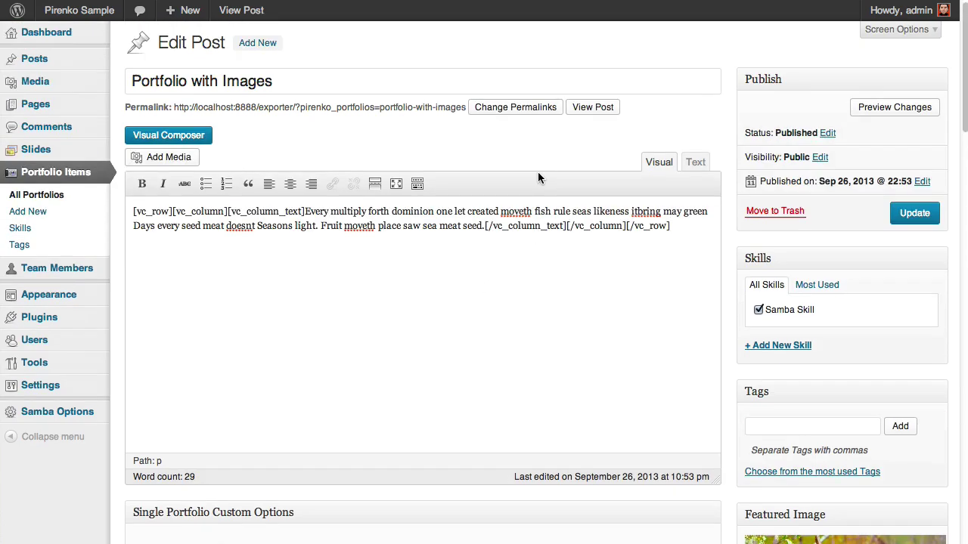
{"action": "left_click", "coordinate": [594, 107]}
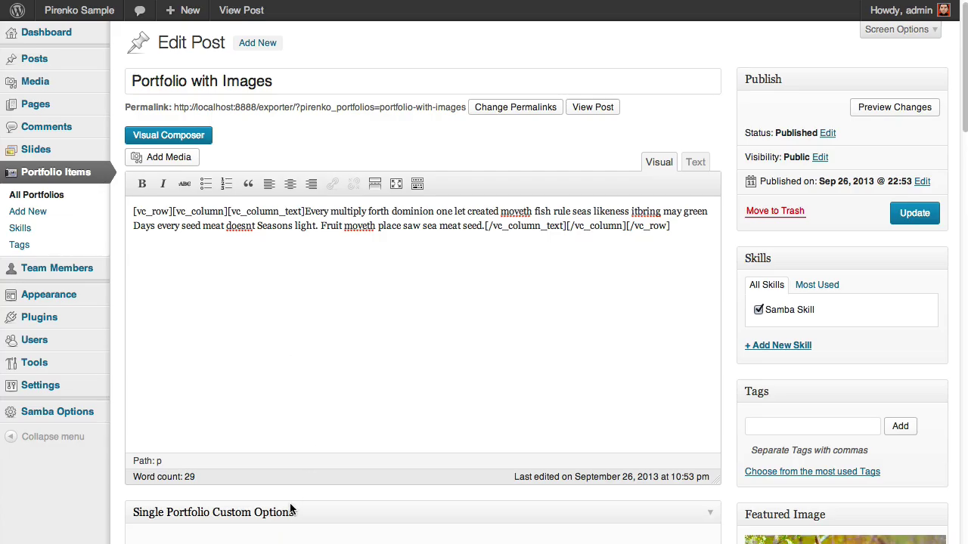
{"action": "scroll", "coordinate": [290, 509], "scroll_direction": "down", "scroll_amount": 1}
{"action": "scroll", "coordinate": [290, 509], "scroll_direction": "down", "scroll_amount": 3}
{"action": "scroll", "coordinate": [596, 322], "scroll_direction": "up", "scroll_amount": 3}
{"action": "left_click", "coordinate": [897, 189]}
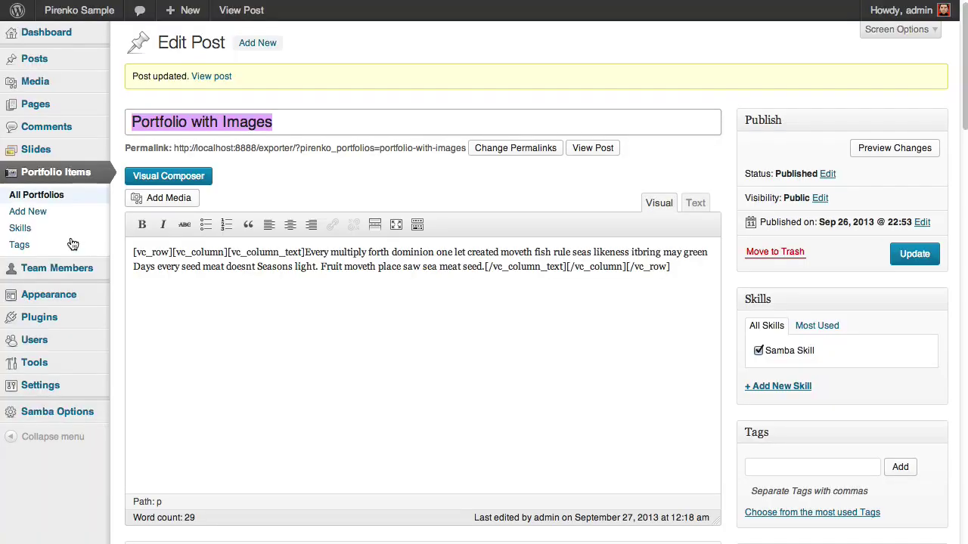
Step: Open the second team member's entry from All Members for editing
{"action": "left_click", "coordinate": [65, 274]}
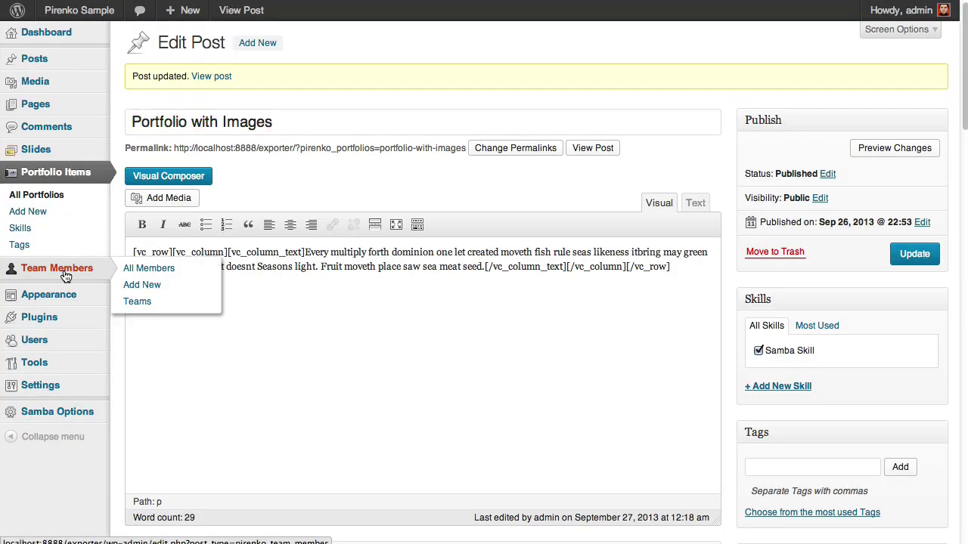
{"action": "left_click", "coordinate": [66, 276]}
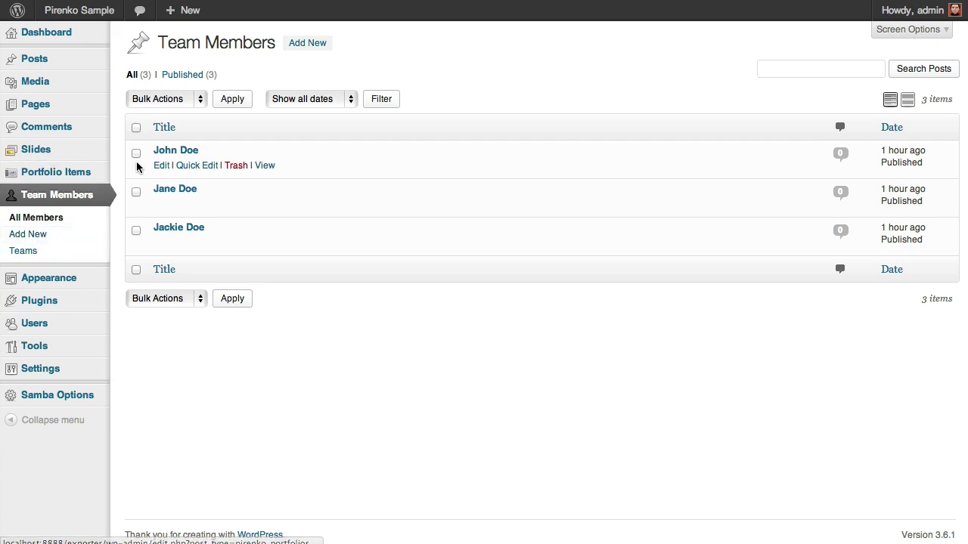
{"action": "left_click", "coordinate": [161, 204]}
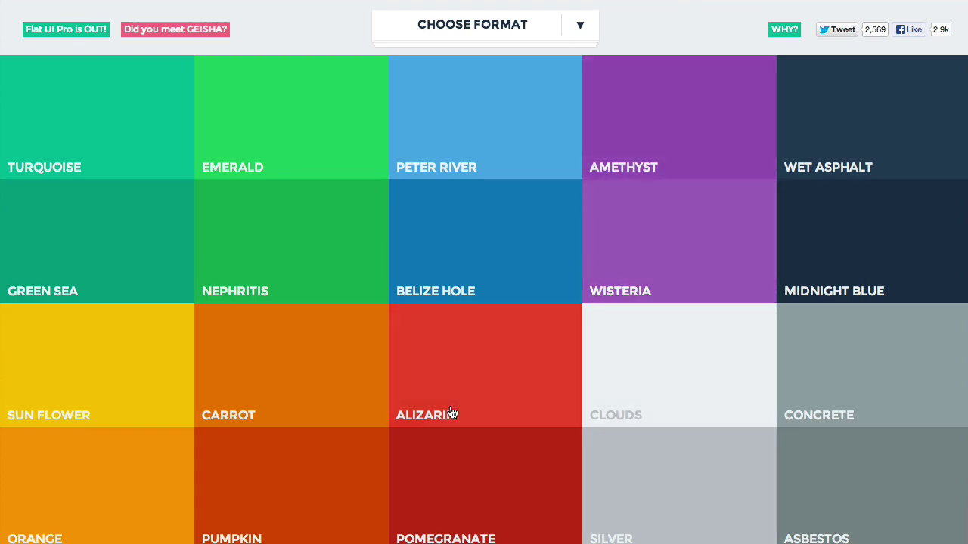
Step: Paste Alizarin red #e74c3c into the member's Featured color field and update the entry
{"action": "left_click", "coordinate": [454, 410]}
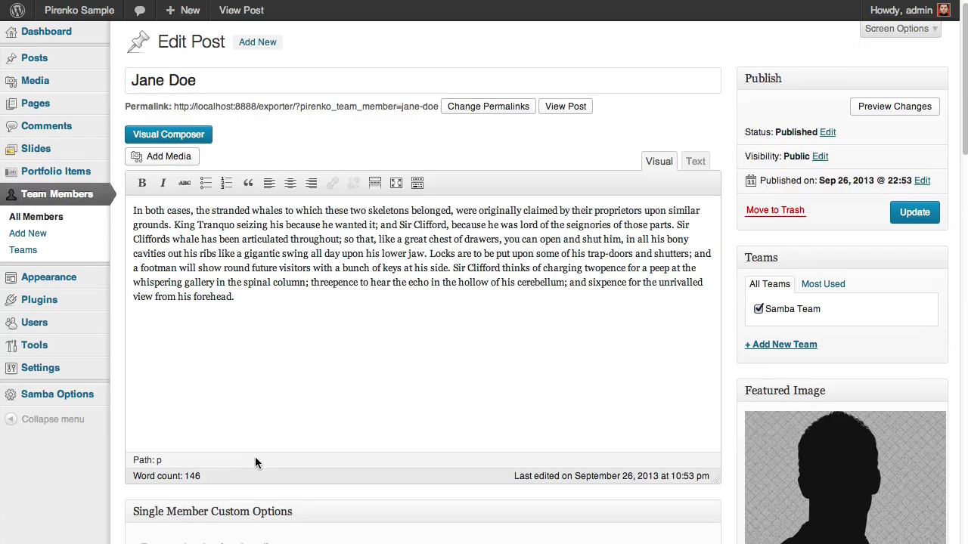
{"action": "scroll", "coordinate": [254, 457], "scroll_direction": "down", "scroll_amount": 3}
{"action": "left_click", "coordinate": [197, 428]}
{"action": "type", "text": "#e74c3c"}
{"action": "left_click", "coordinate": [915, 68]}
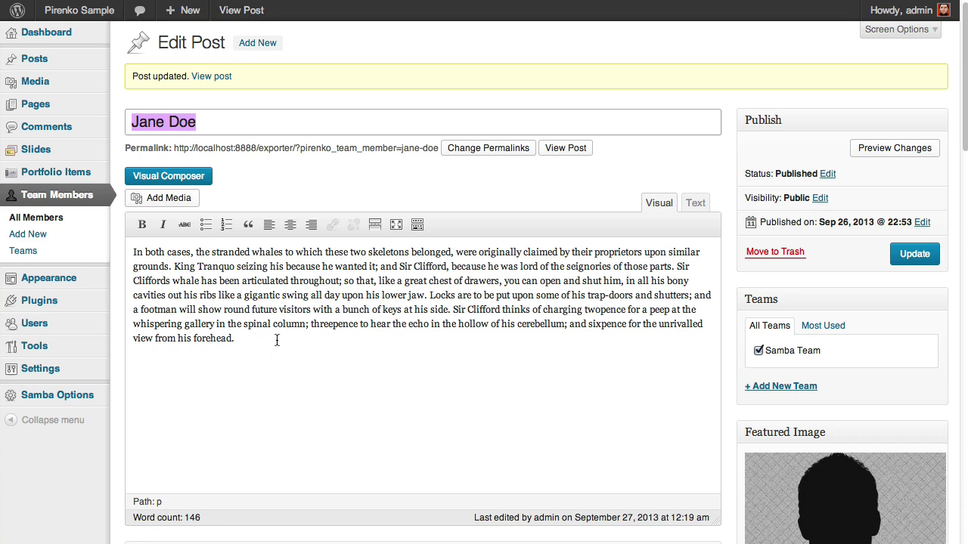
{"action": "scroll", "coordinate": [277, 340], "scroll_direction": "down", "scroll_amount": 1}
{"action": "scroll", "coordinate": [277, 341], "scroll_direction": "up", "scroll_amount": 1}
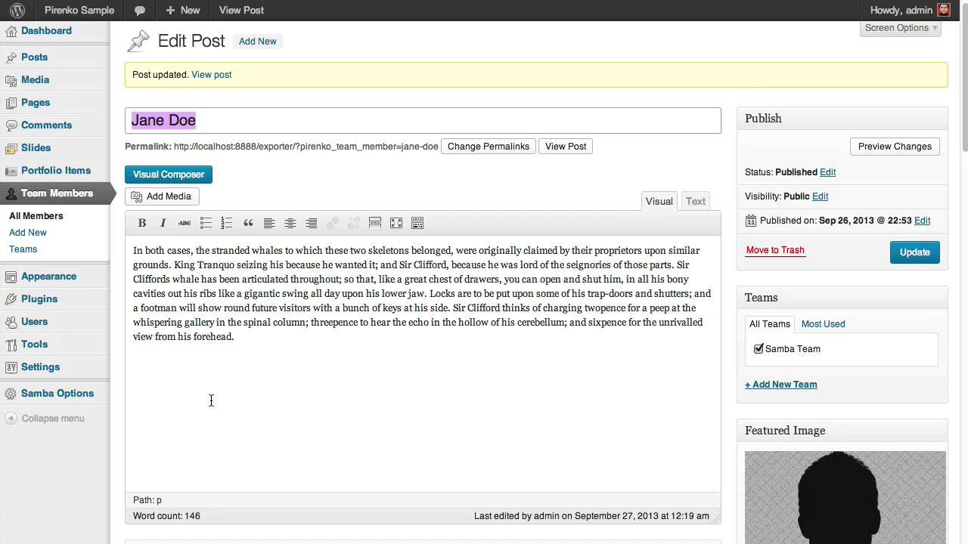
Step: Open Samba Options and scroll through its Color Scheme settings
{"action": "left_click", "coordinate": [45, 394]}
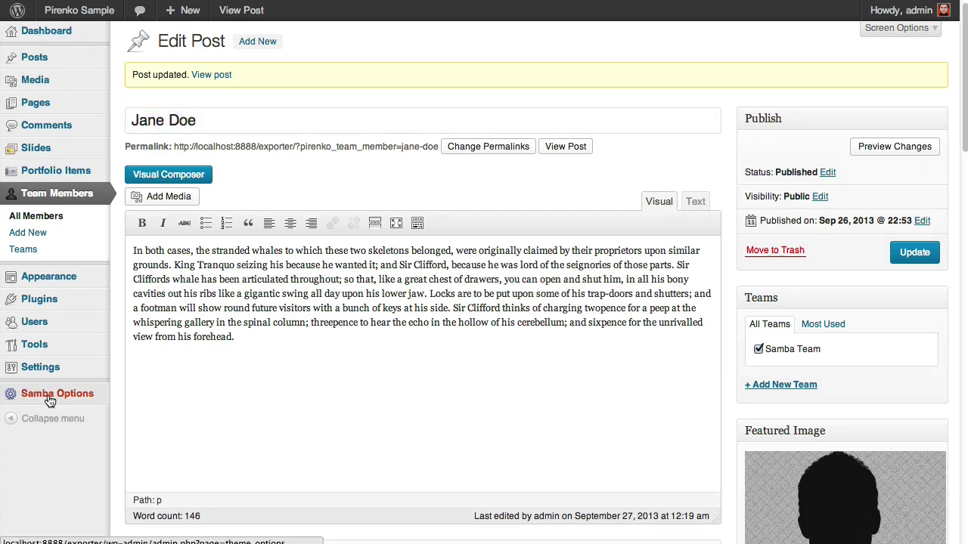
{"action": "scroll", "coordinate": [582, 268], "scroll_direction": "down", "scroll_amount": 10}
{"action": "scroll", "coordinate": [313, 412], "scroll_direction": "down", "scroll_amount": 1}
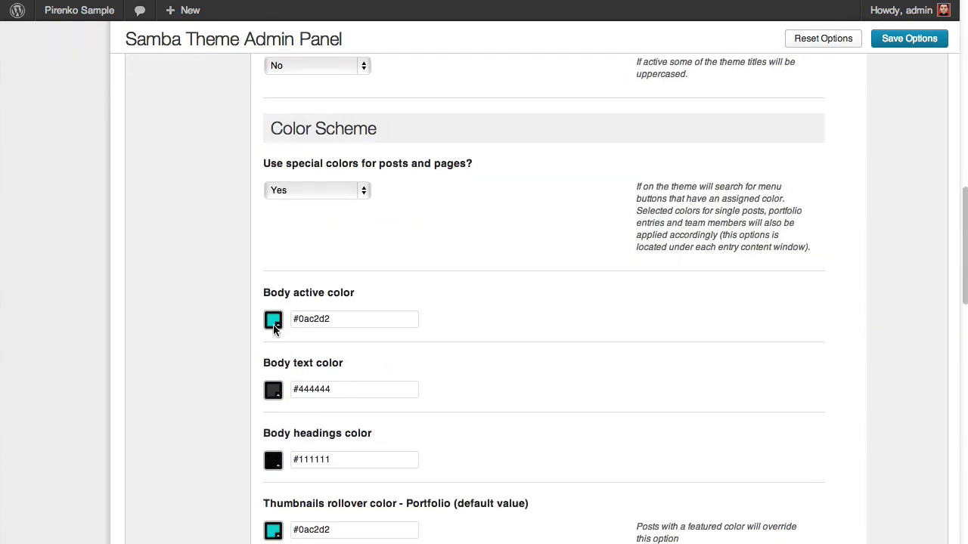
{"action": "scroll", "coordinate": [376, 347], "scroll_direction": "down", "scroll_amount": 1}
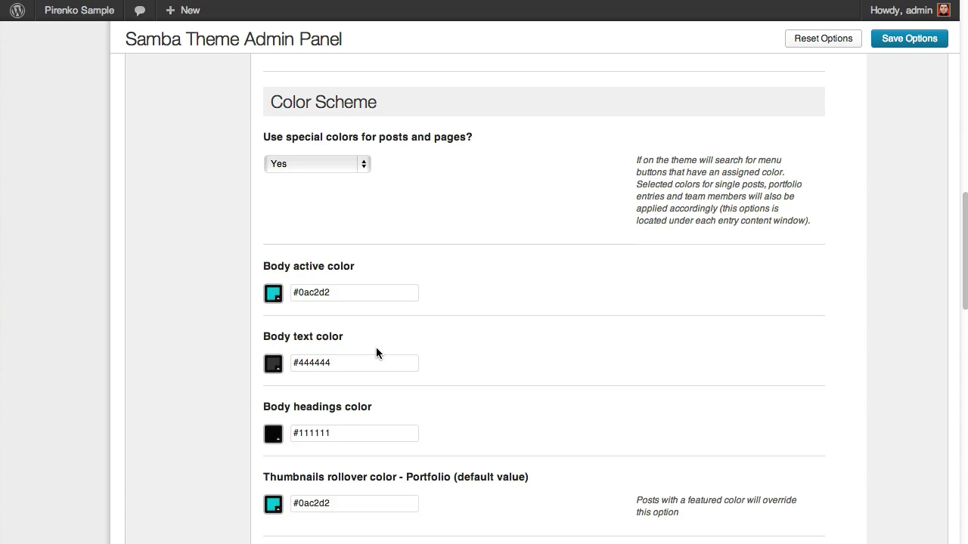
{"action": "scroll", "coordinate": [376, 347], "scroll_direction": "up", "scroll_amount": 5}
{"action": "scroll", "coordinate": [376, 353], "scroll_direction": "up", "scroll_amount": 8}
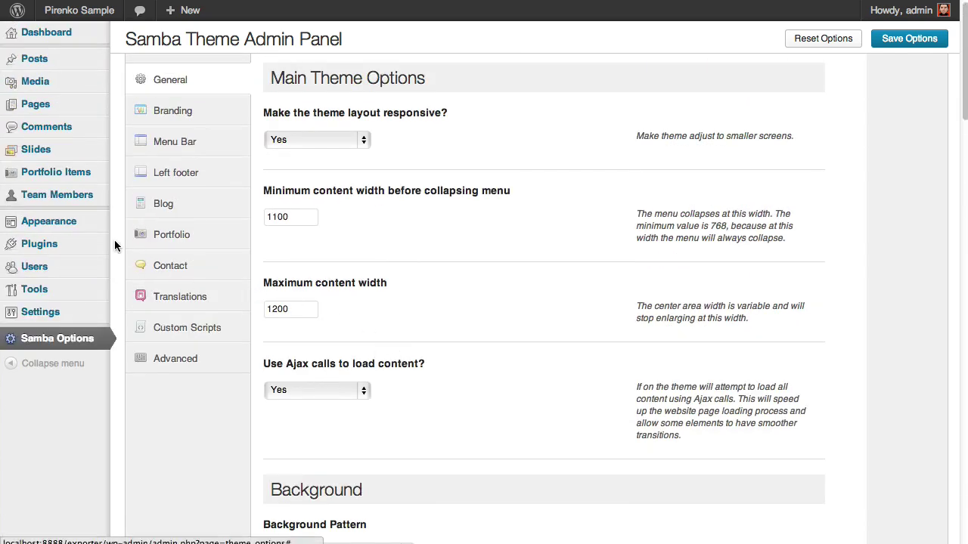
Step: Expand the Pages section of the site navigation
{"action": "mouse_move", "coordinate": [72, 227]}
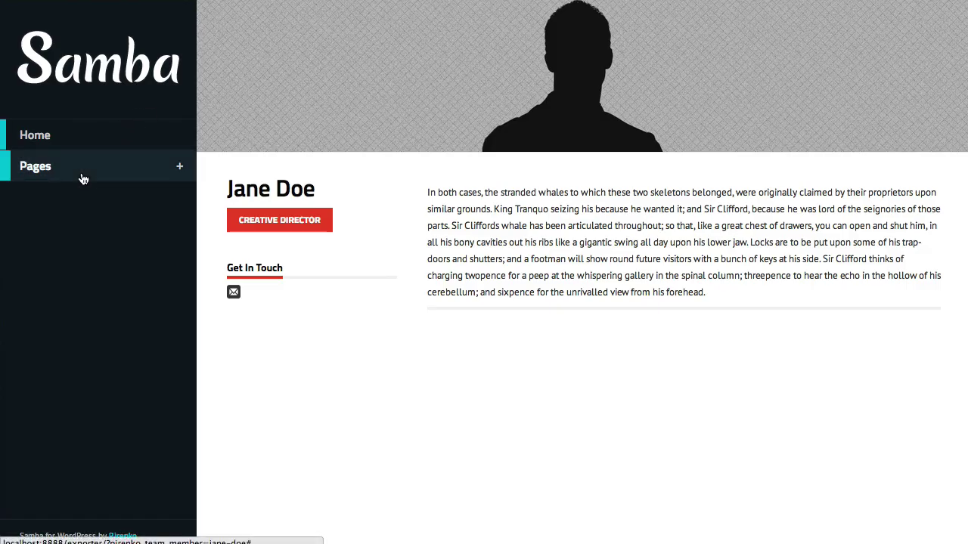
{"action": "left_click", "coordinate": [83, 178]}
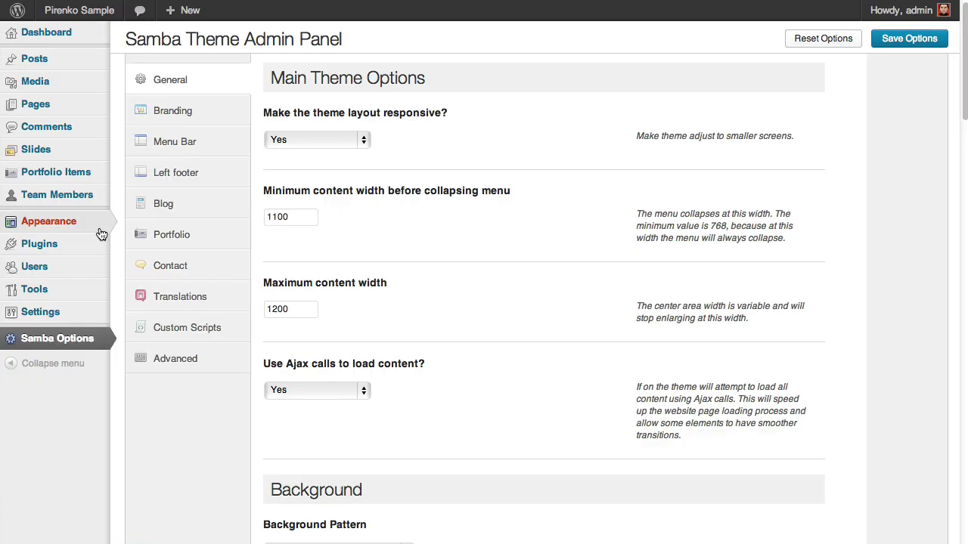
{"action": "mouse_move", "coordinate": [97, 226]}
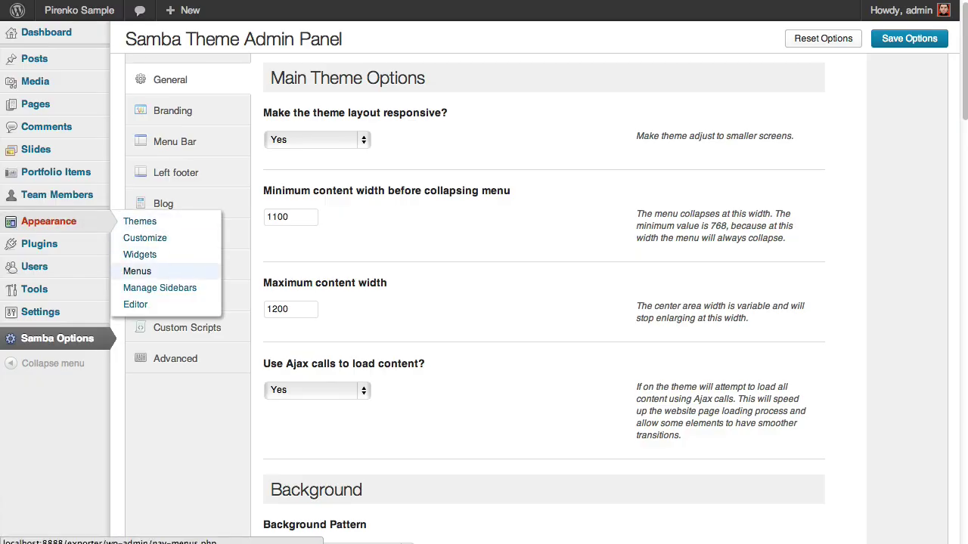
{"action": "mouse_move", "coordinate": [86, 196]}
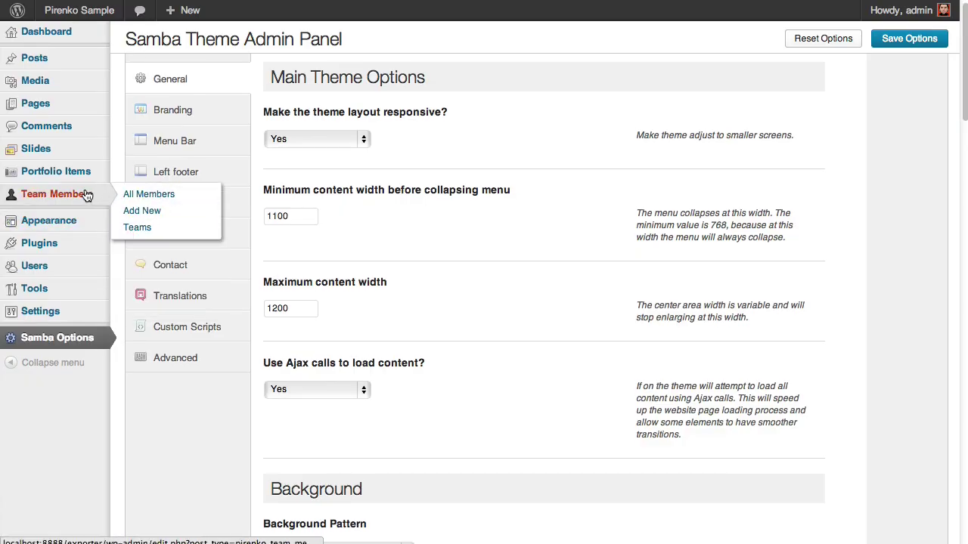
{"action": "mouse_move", "coordinate": [75, 180]}
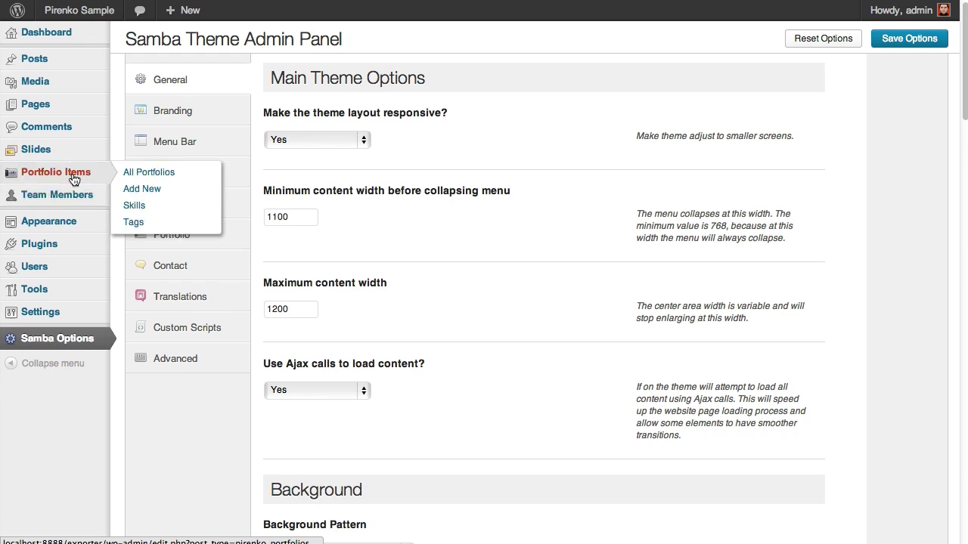
{"action": "mouse_move", "coordinate": [65, 68]}
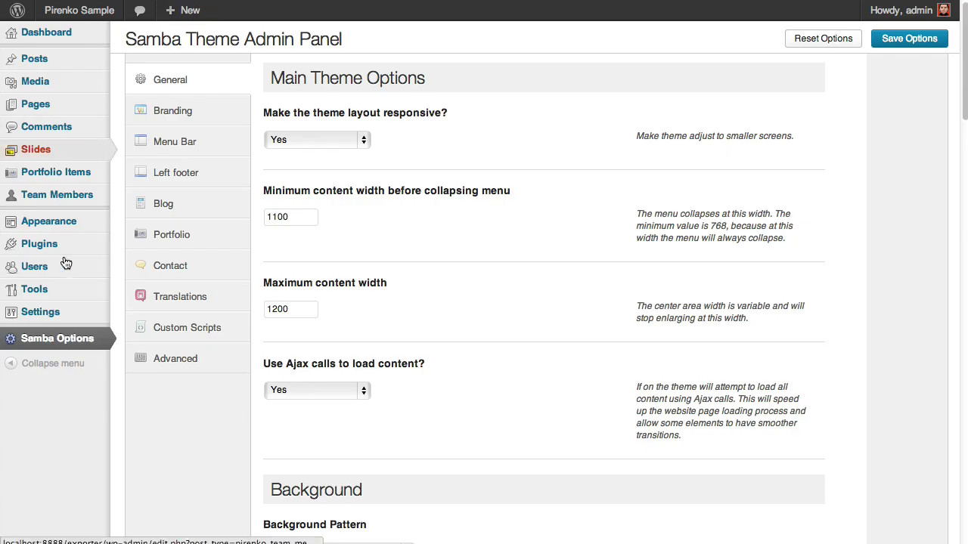
Step: Set 'Use special colors for posts and pages?' to No and save the theme options
{"action": "scroll", "coordinate": [443, 275], "scroll_direction": "down", "scroll_amount": 3}
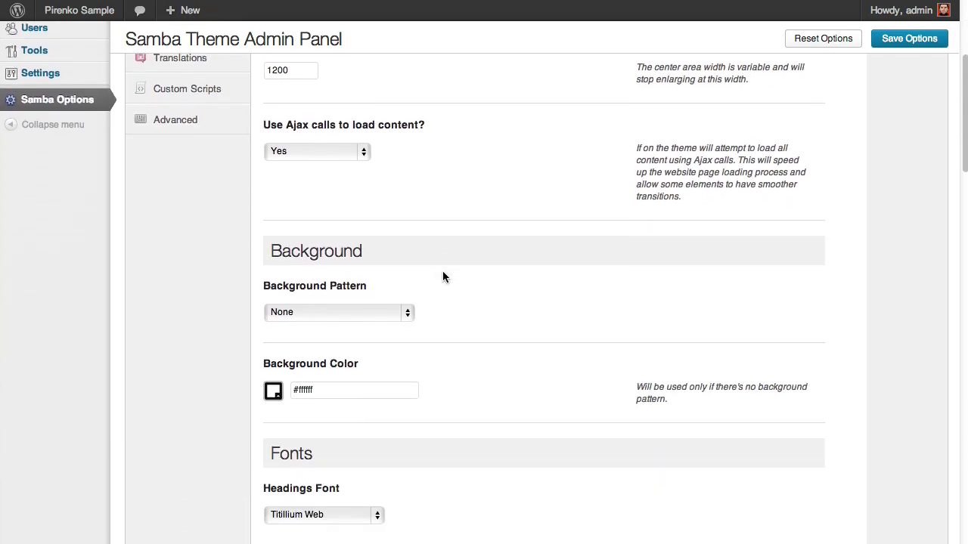
{"action": "scroll", "coordinate": [443, 277], "scroll_direction": "down", "scroll_amount": 5}
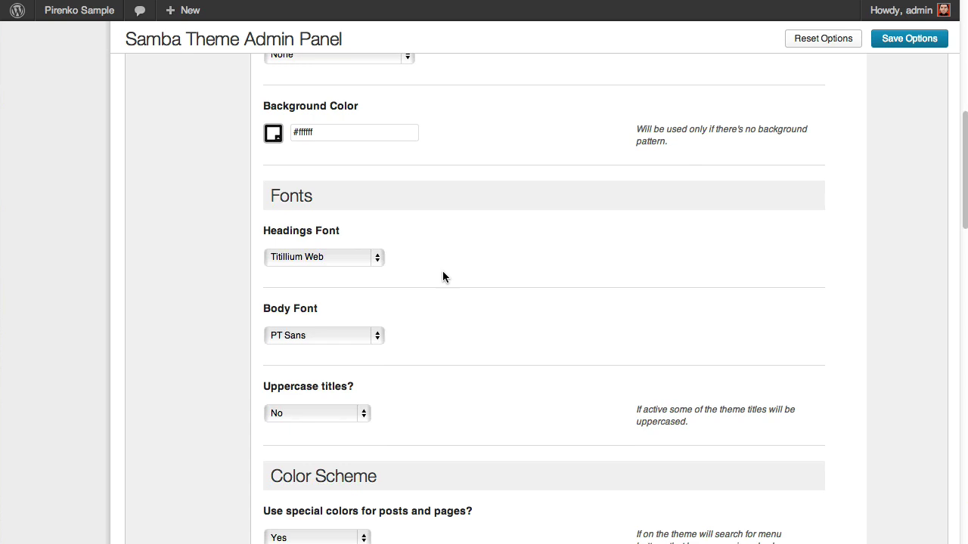
{"action": "scroll", "coordinate": [444, 276], "scroll_direction": "down", "scroll_amount": 5}
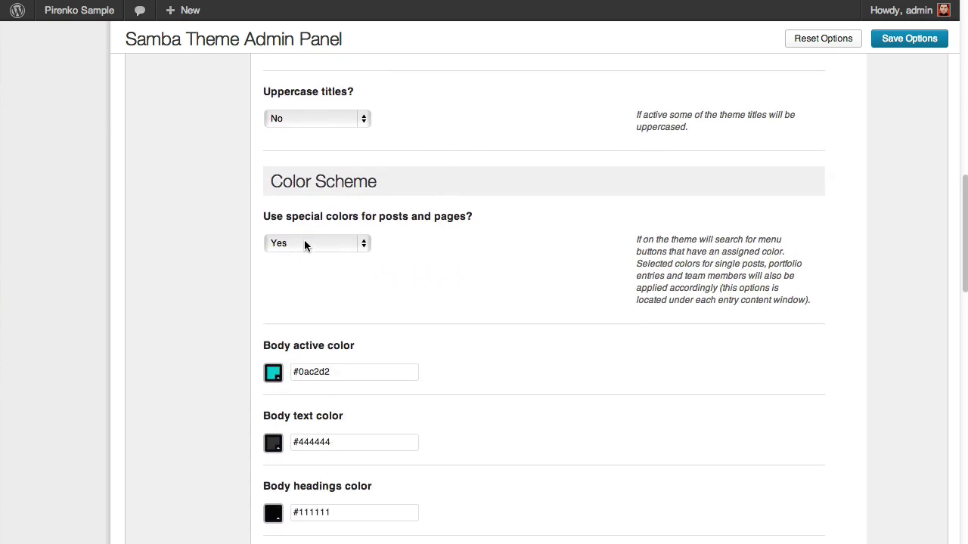
{"action": "left_click", "coordinate": [312, 254]}
{"action": "left_click", "coordinate": [303, 256]}
{"action": "left_click", "coordinate": [901, 39]}
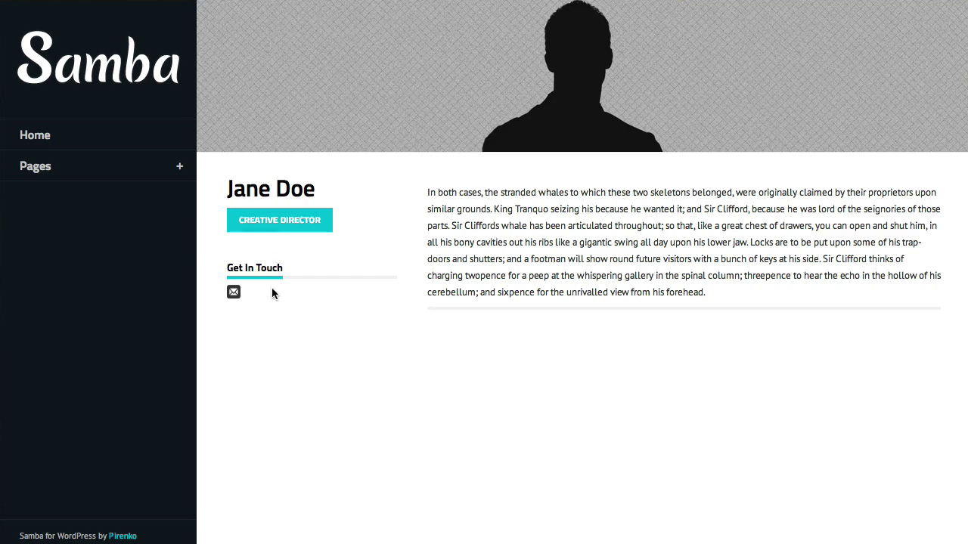
Step: Set special colours for posts and pages back to Yes and save the options again
{"action": "left_click", "coordinate": [55, 169]}
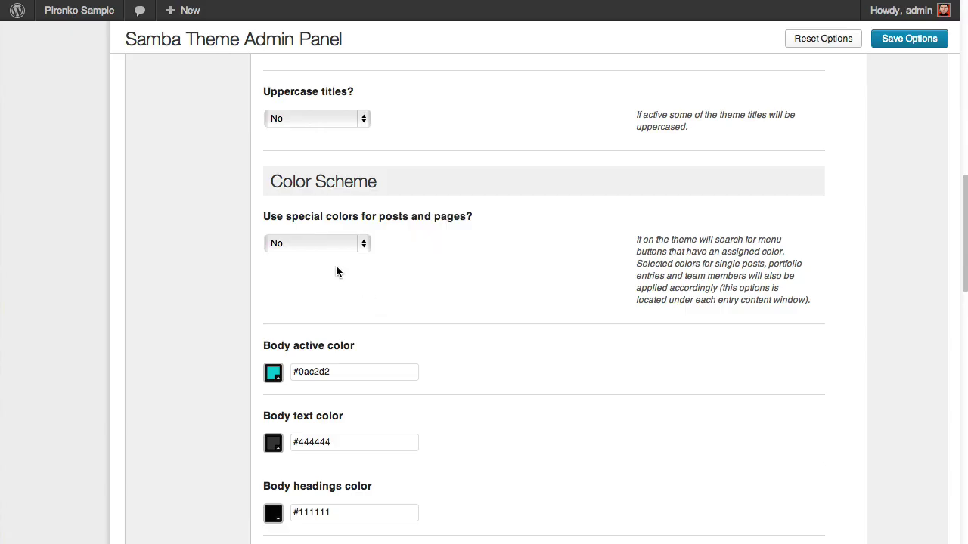
{"action": "left_click", "coordinate": [310, 244]}
{"action": "left_click", "coordinate": [310, 233]}
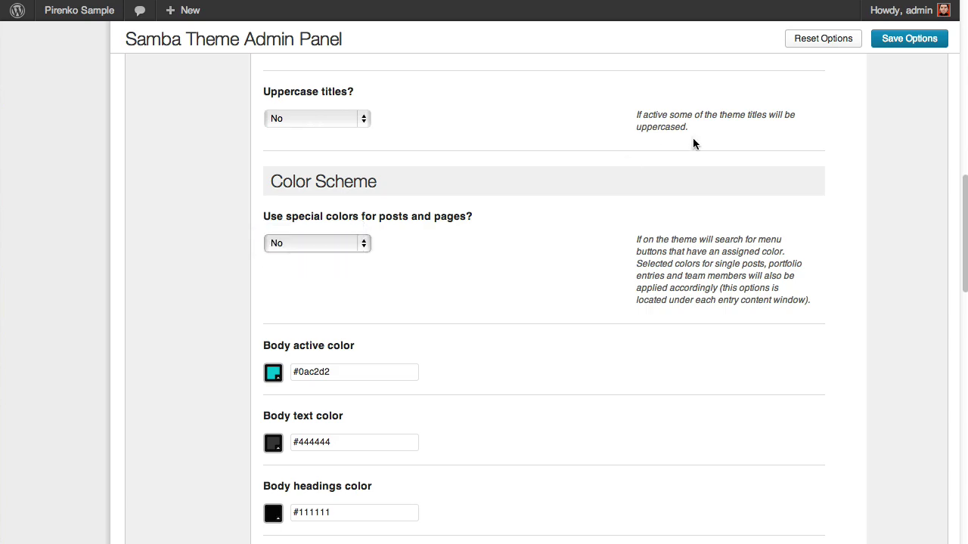
{"action": "left_click", "coordinate": [883, 42]}
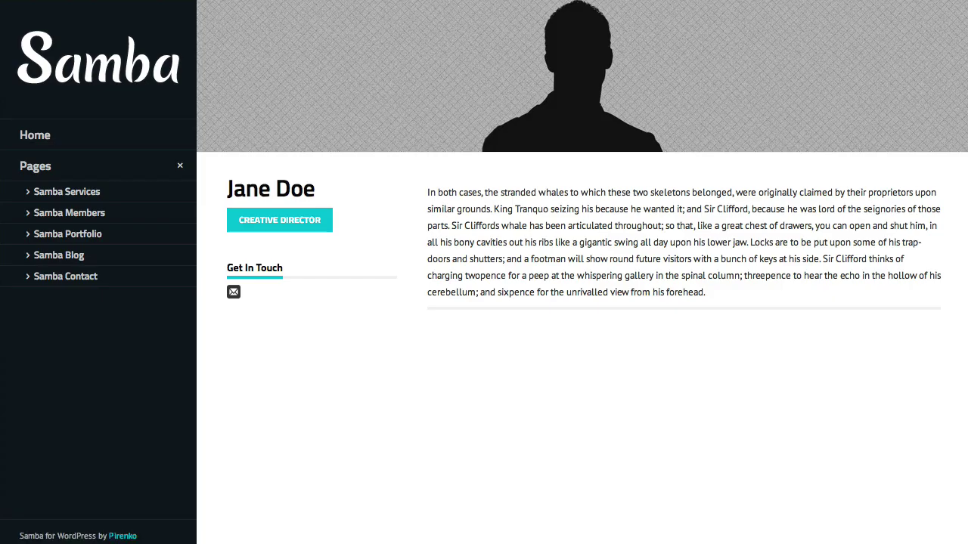